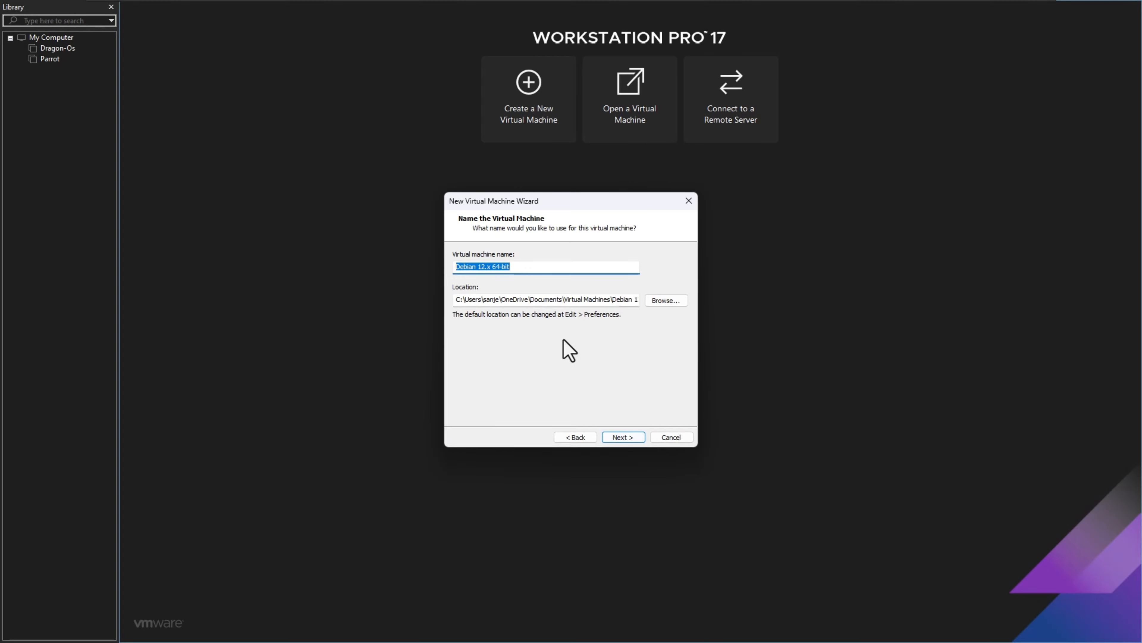
# - Name the virtual machine Kali, set its maximum disk size to 40 GB split into multiple files, and create it
pyautogui.write('Kali')
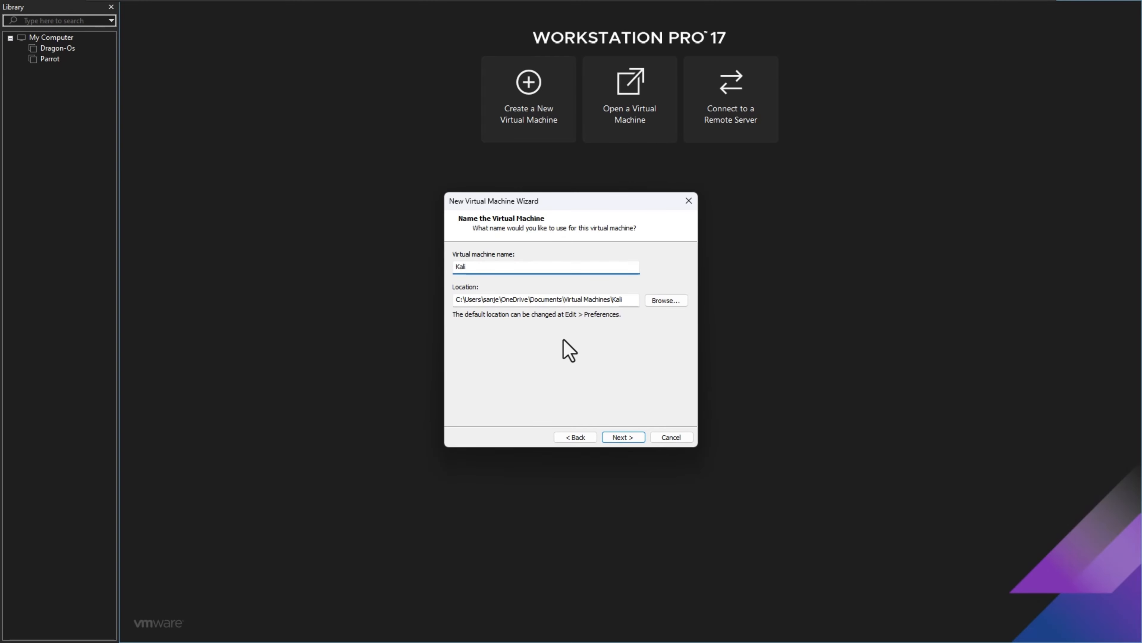
pyautogui.click(628, 438)
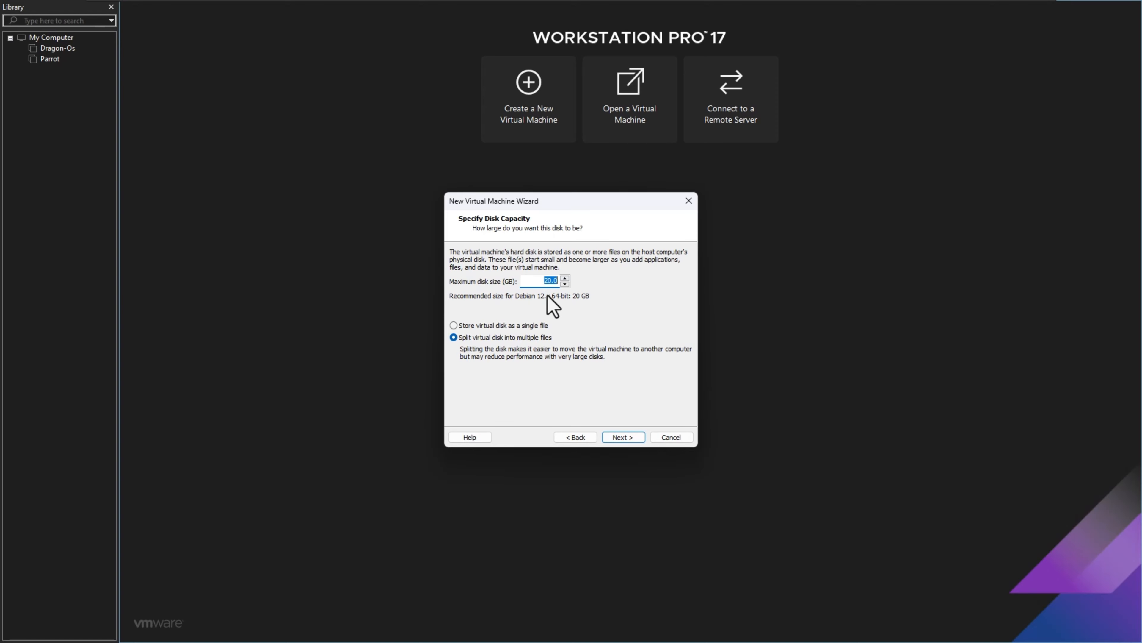
pyautogui.write('40')
pyautogui.click(637, 439)
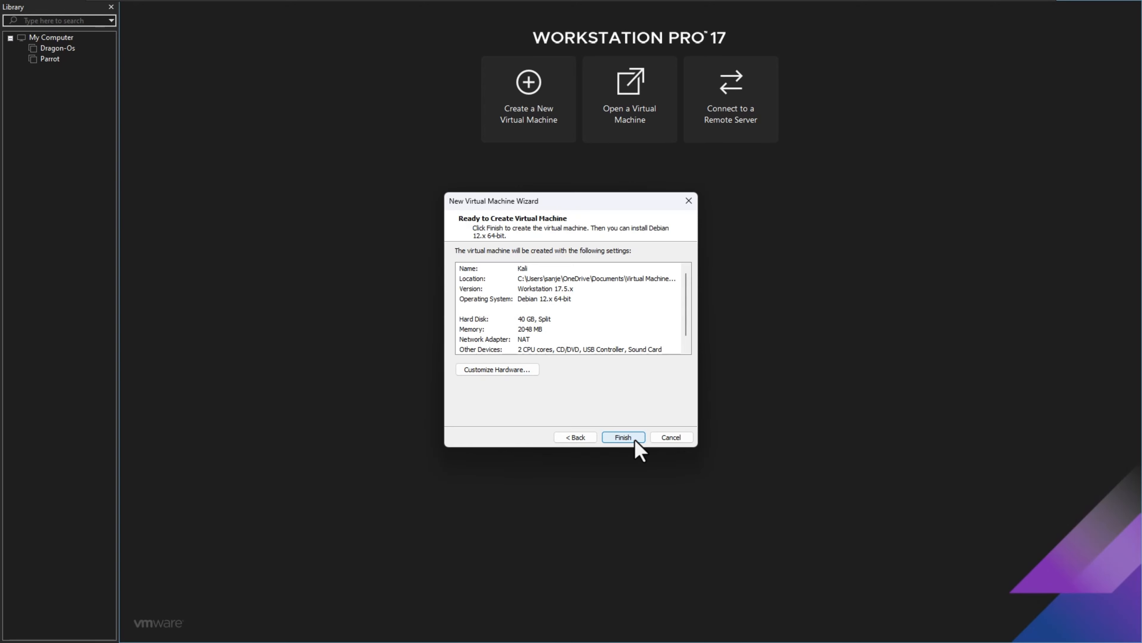
pyautogui.click(636, 438)
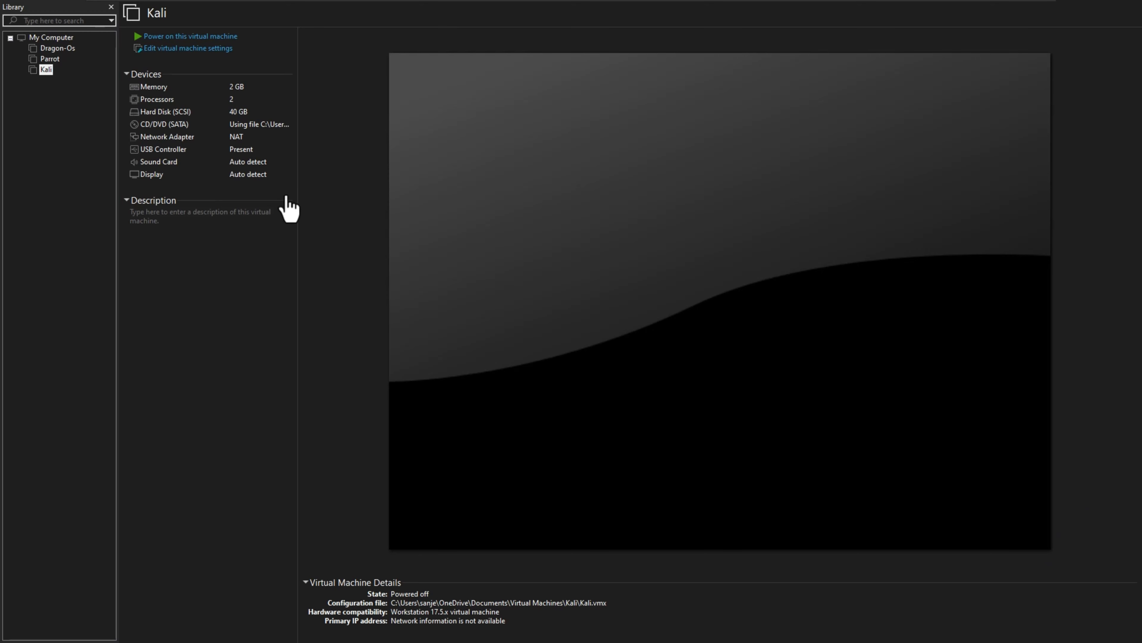
# - Power on the Kali virtual machine and start the Graphical install from the installer boot menu
pyautogui.click(156, 38)
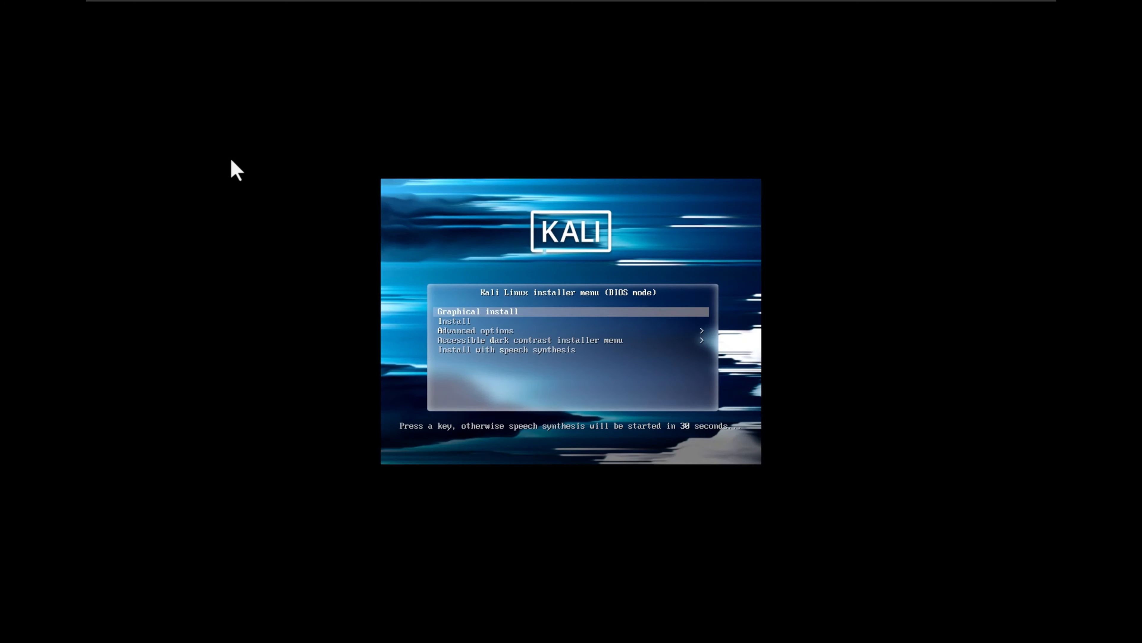
pyautogui.click(648, 403)
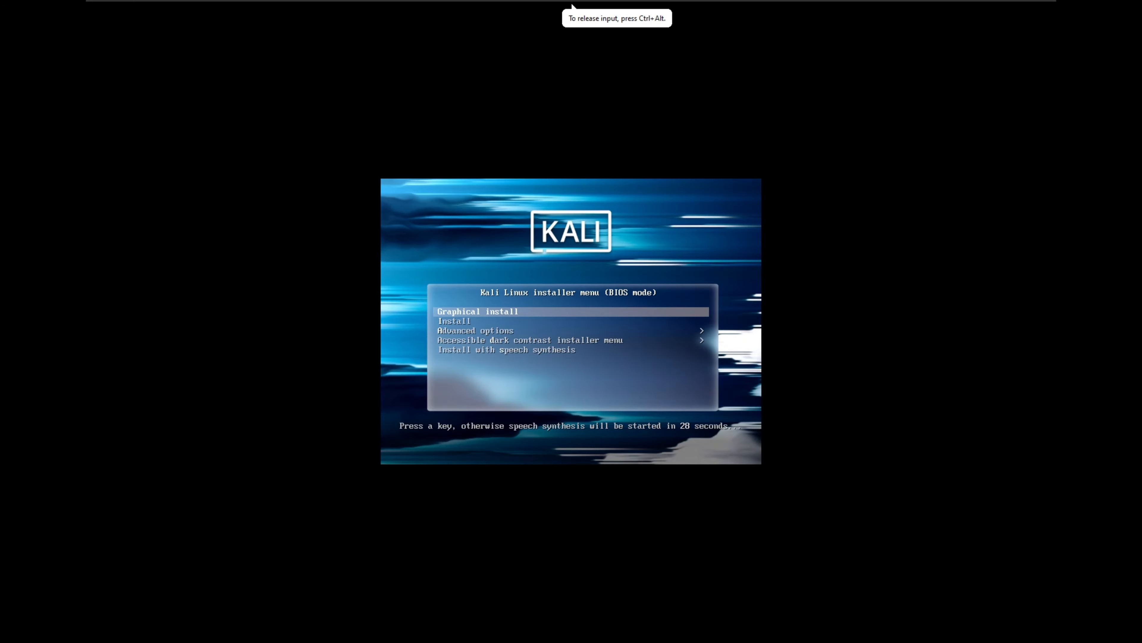
pyautogui.press('Down')
pyautogui.press('Up')
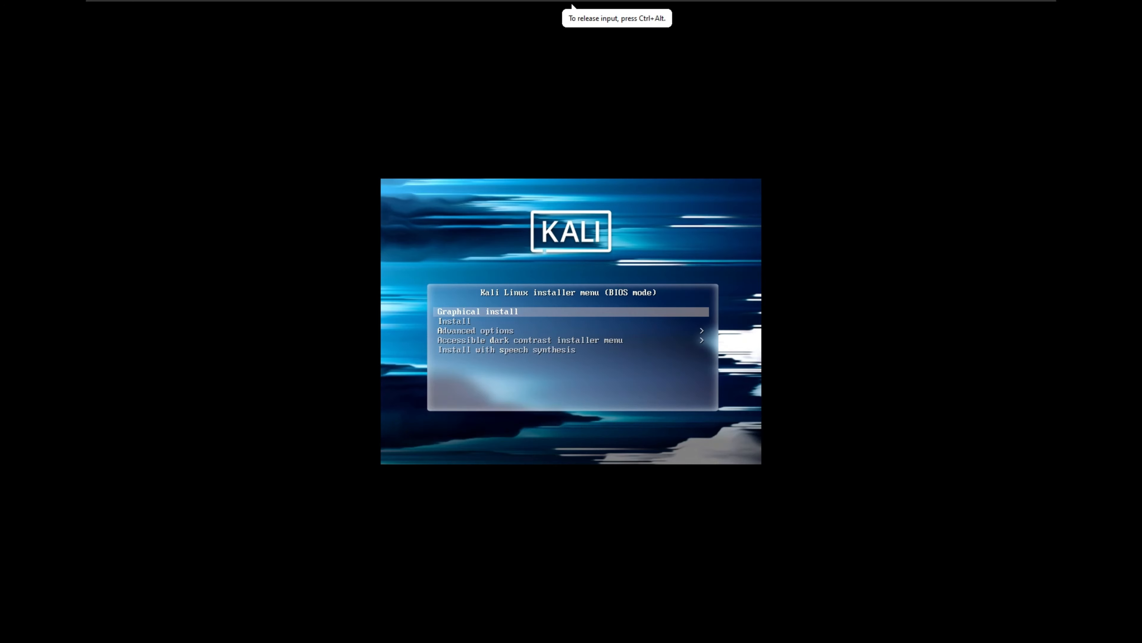
pyautogui.press('Return')
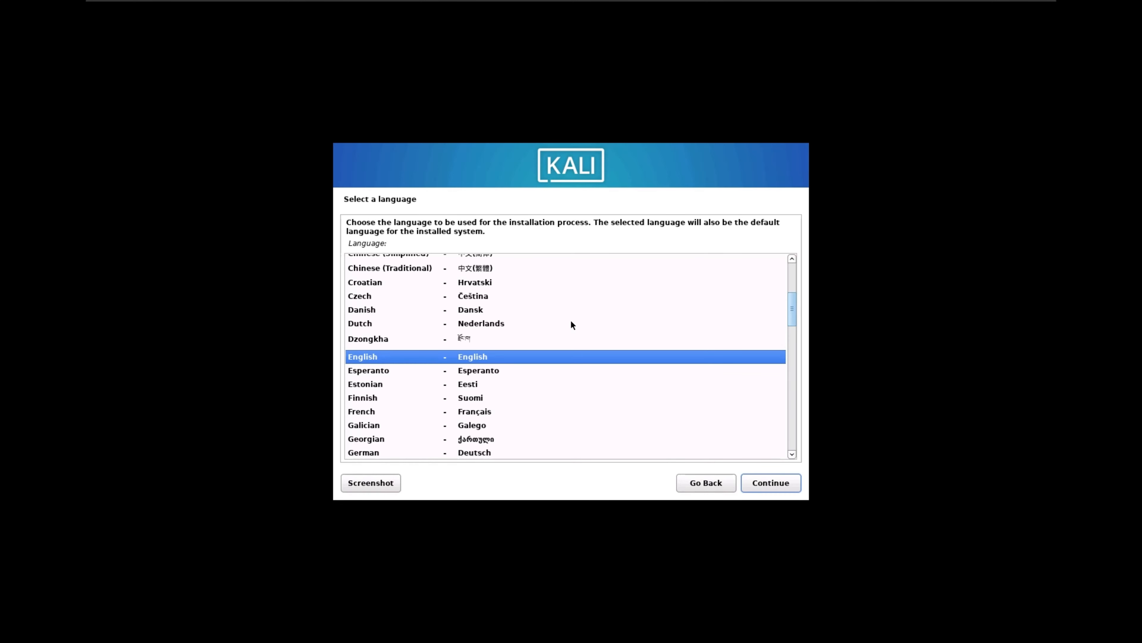
# - Set the installer's language to English, the location to India and the keymap to American English
pyautogui.click(783, 485)
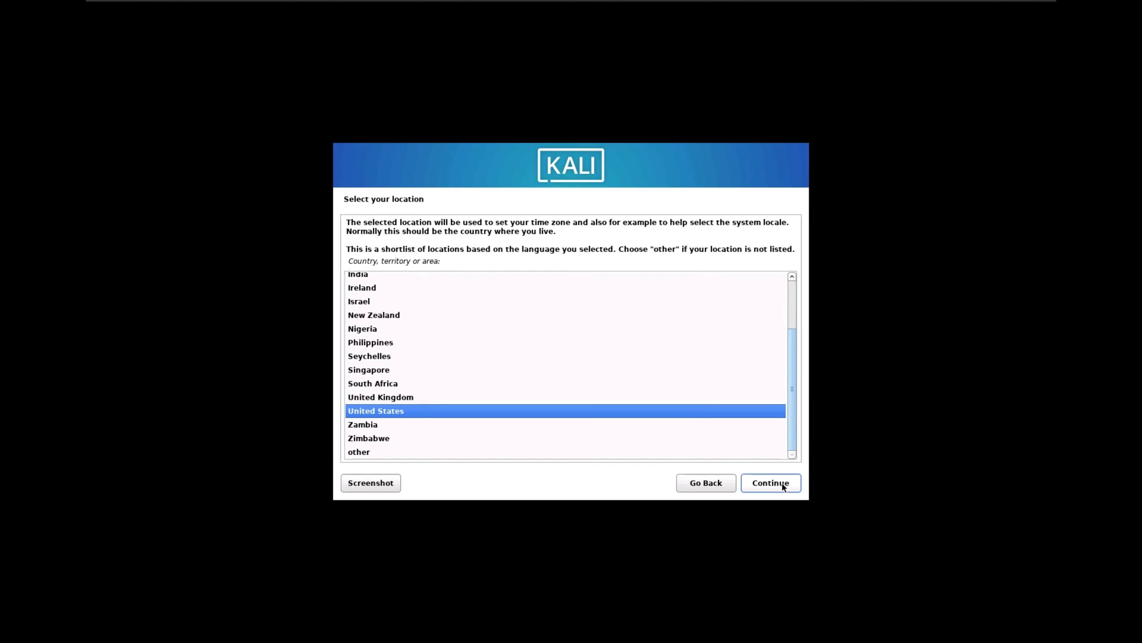
pyautogui.click(357, 276)
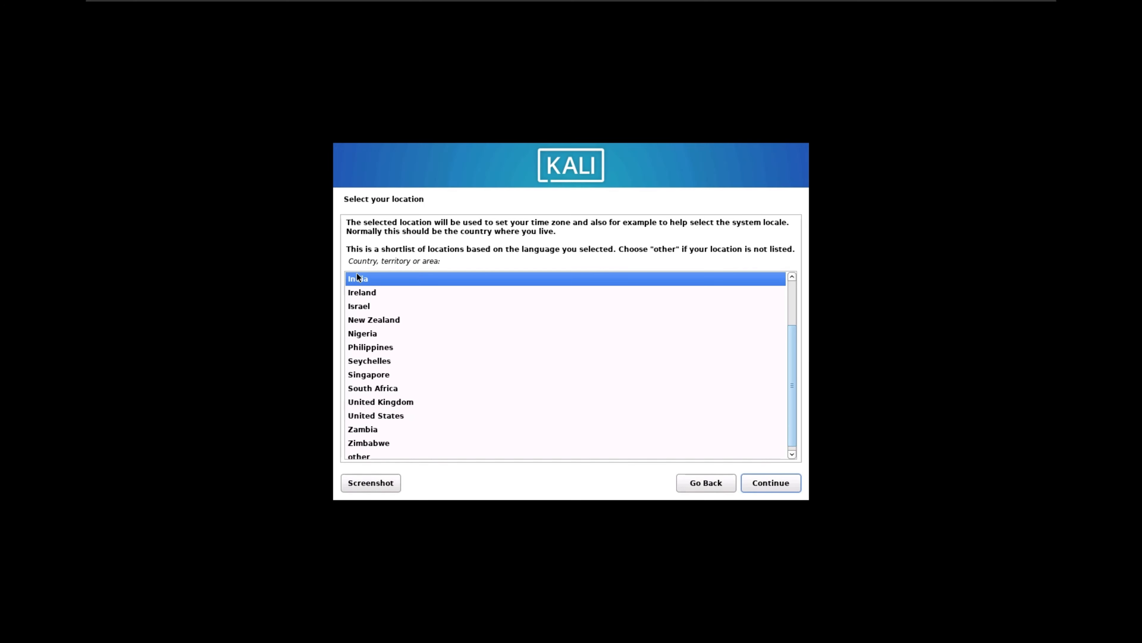
pyautogui.click(783, 485)
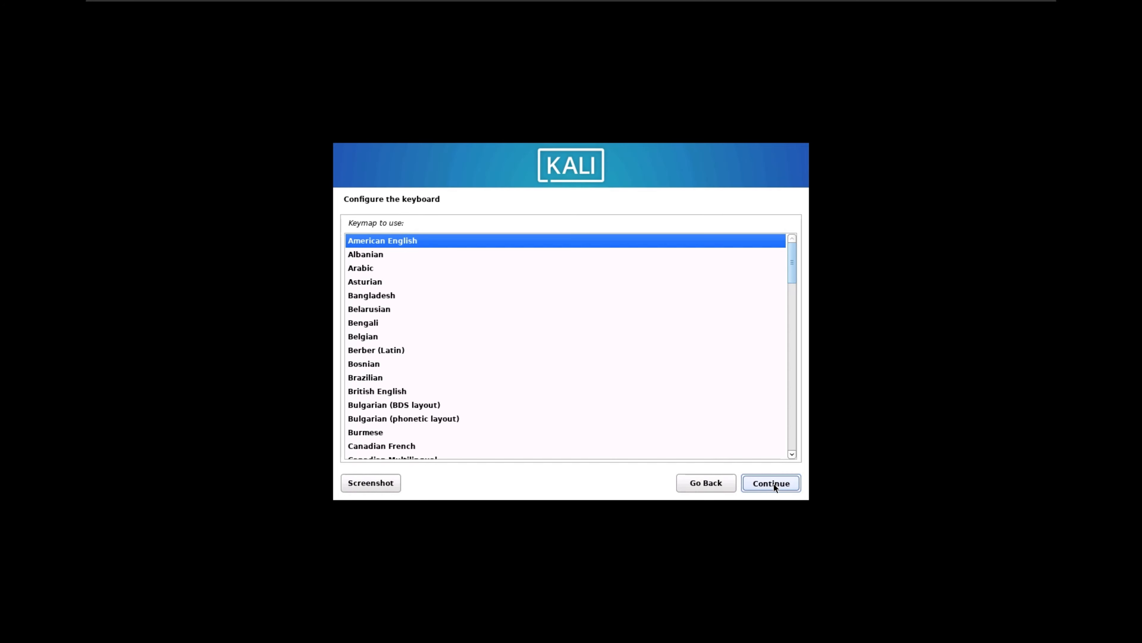
pyautogui.click(773, 484)
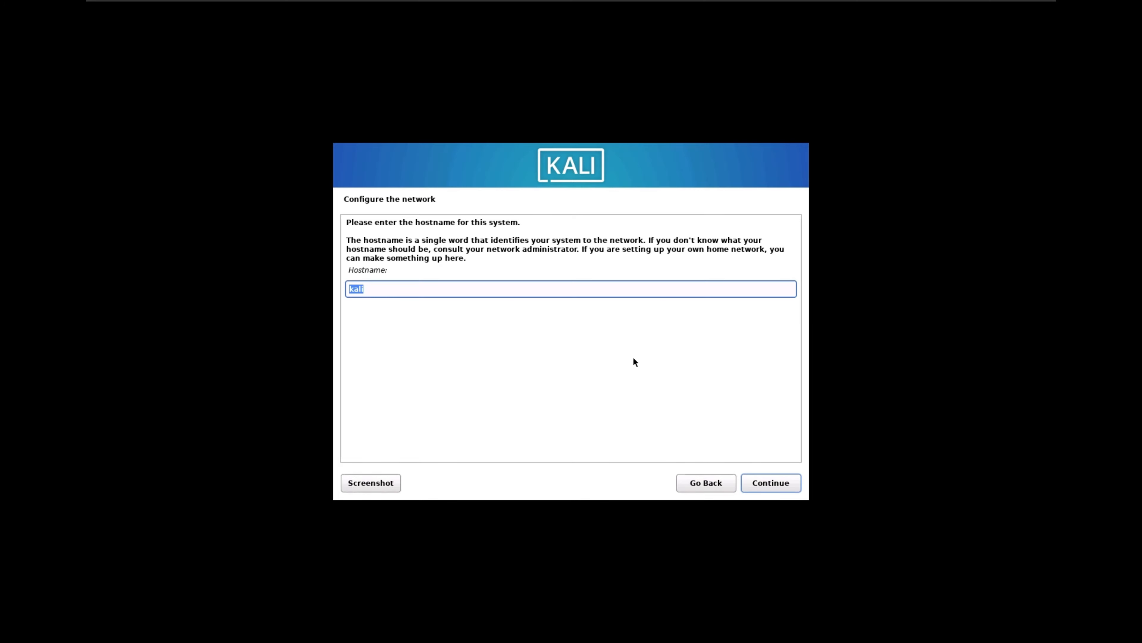
# - Configure the network with the hostname kali and an empty domain name
pyautogui.click(450, 294)
pyautogui.click(780, 485)
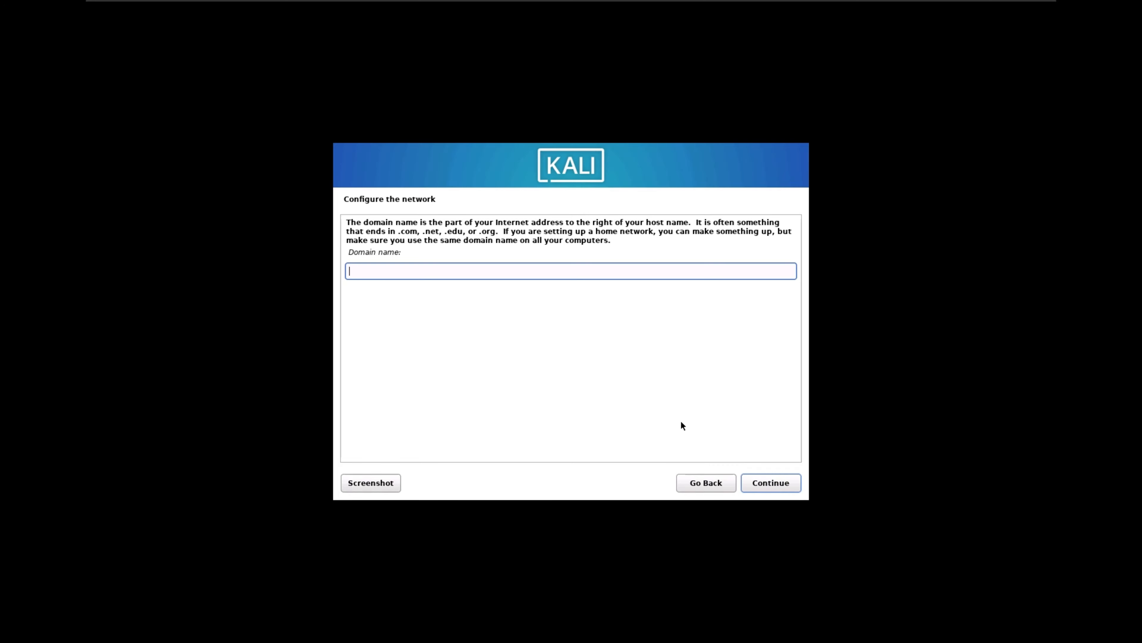
pyautogui.click(790, 479)
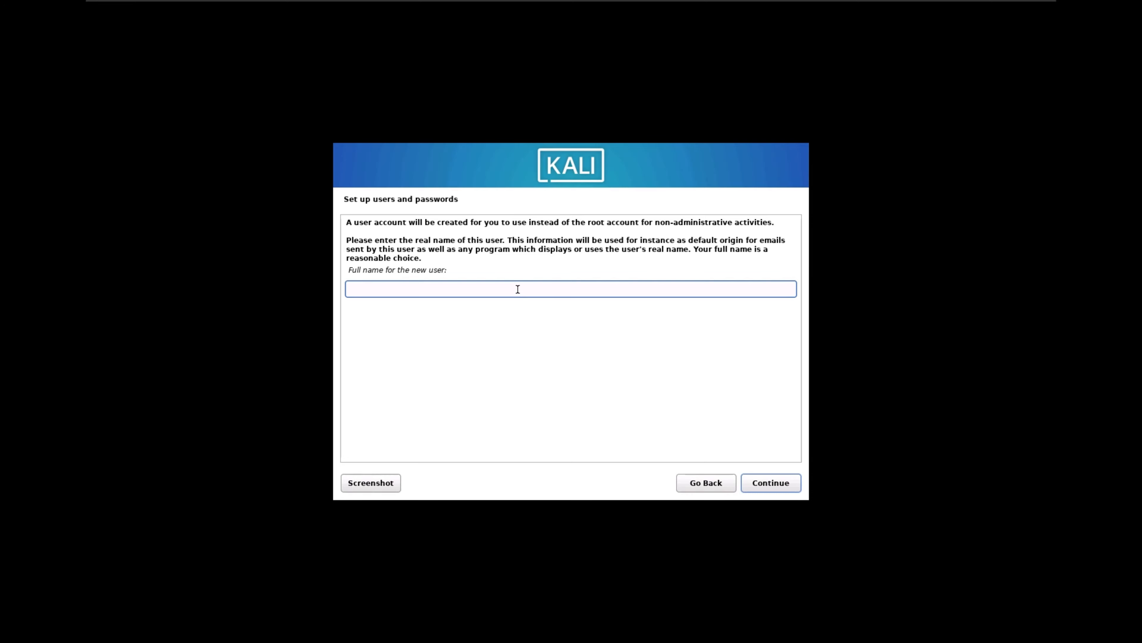
# - Enter the new user's full name and accept the suggested account username
pyautogui.write('sdsquar')
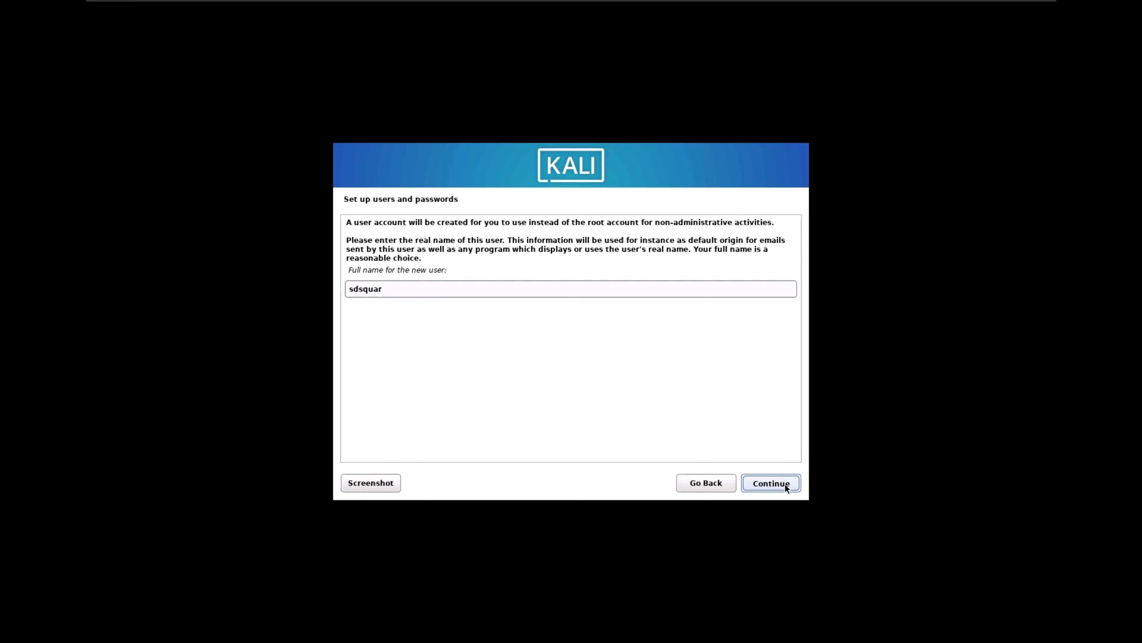
pyautogui.click(785, 483)
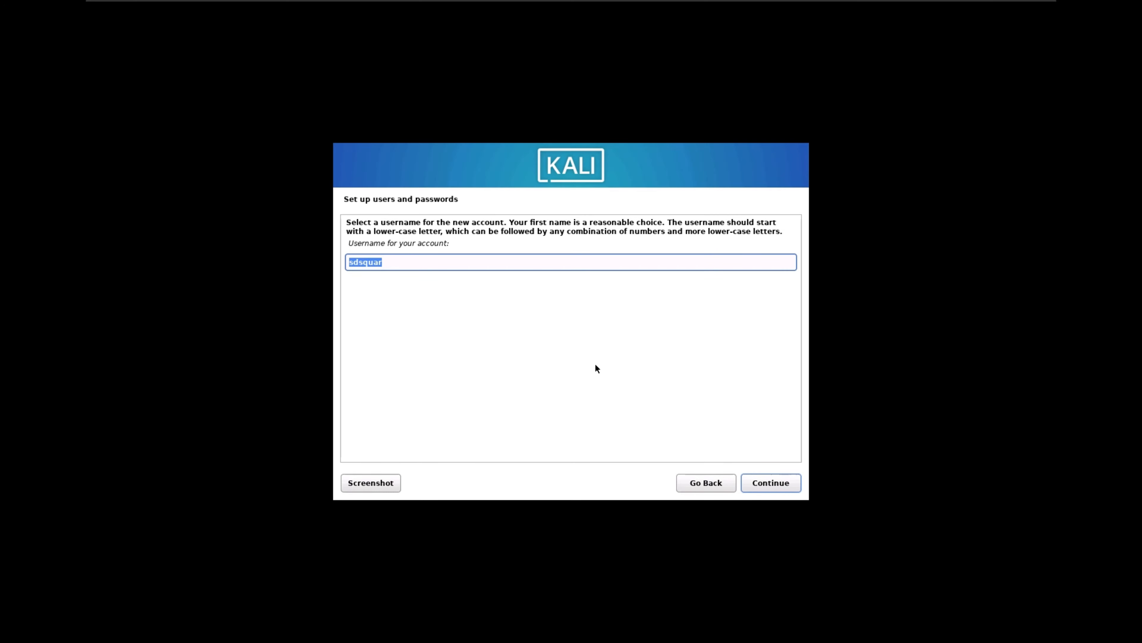
pyautogui.click(772, 486)
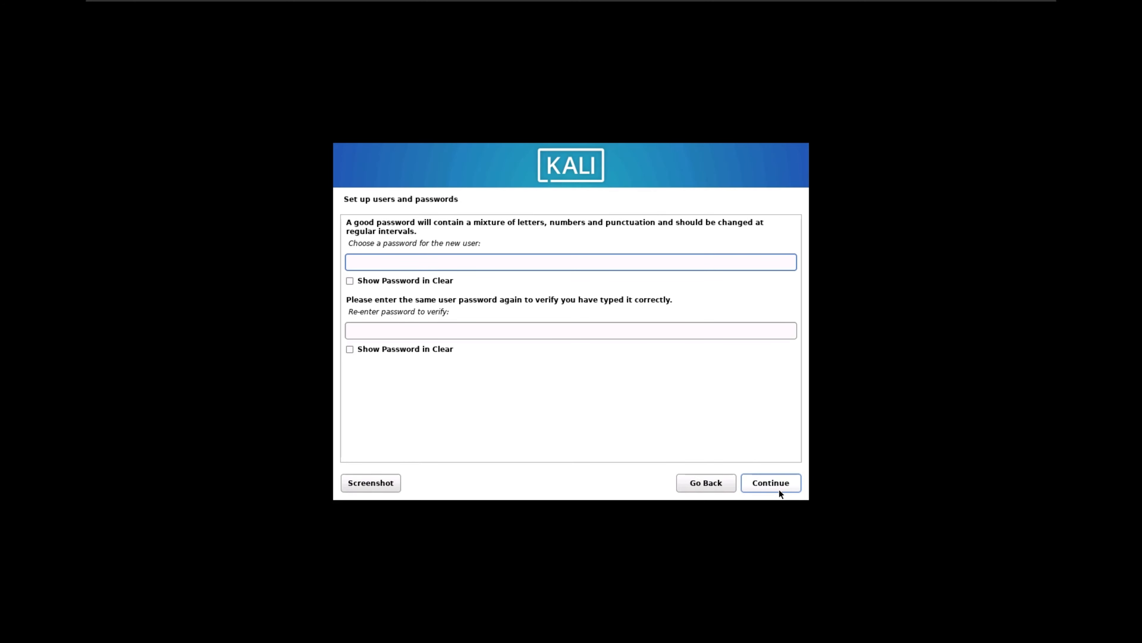
# - Enter the new user's account password, repeat it for verification and submit it
pyautogui.write('kali')
pyautogui.press('Tab')
pyautogui.press('Tab')
pyautogui.write('kali')
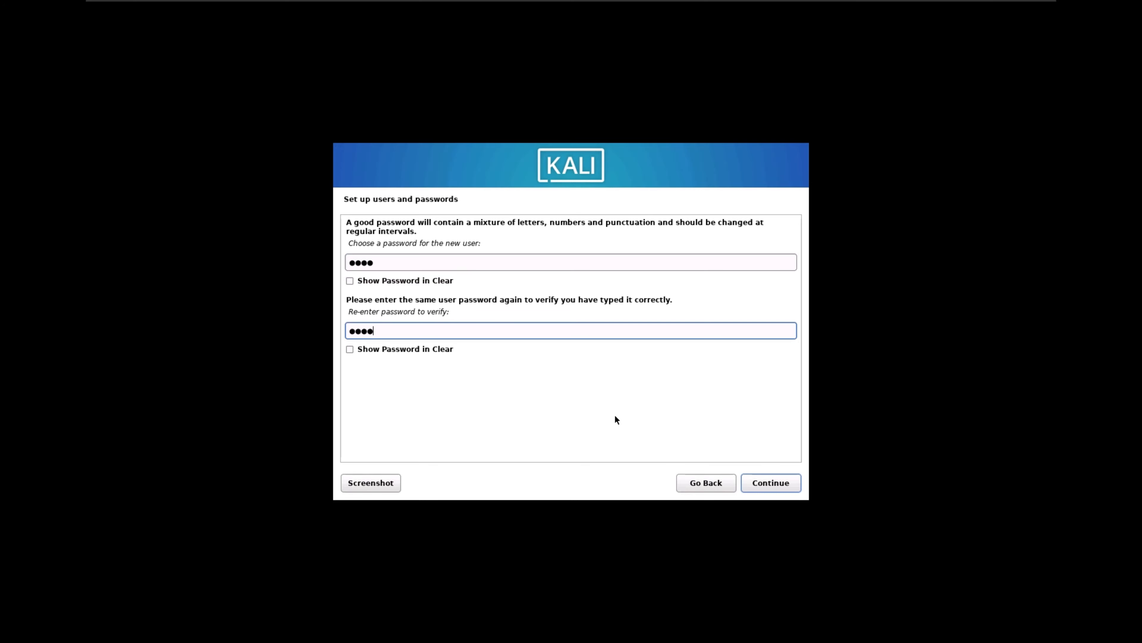
pyautogui.click(770, 488)
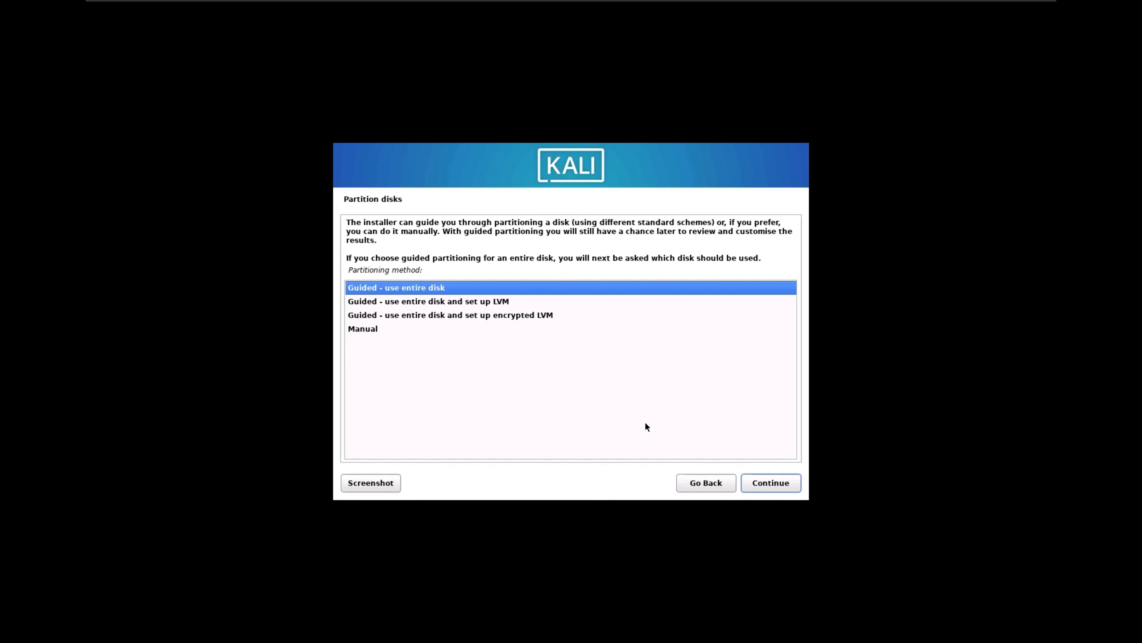
# - Partition the entire virtual disk with the guided method, all files in one partition, and write the changes to disk
pyautogui.click(776, 483)
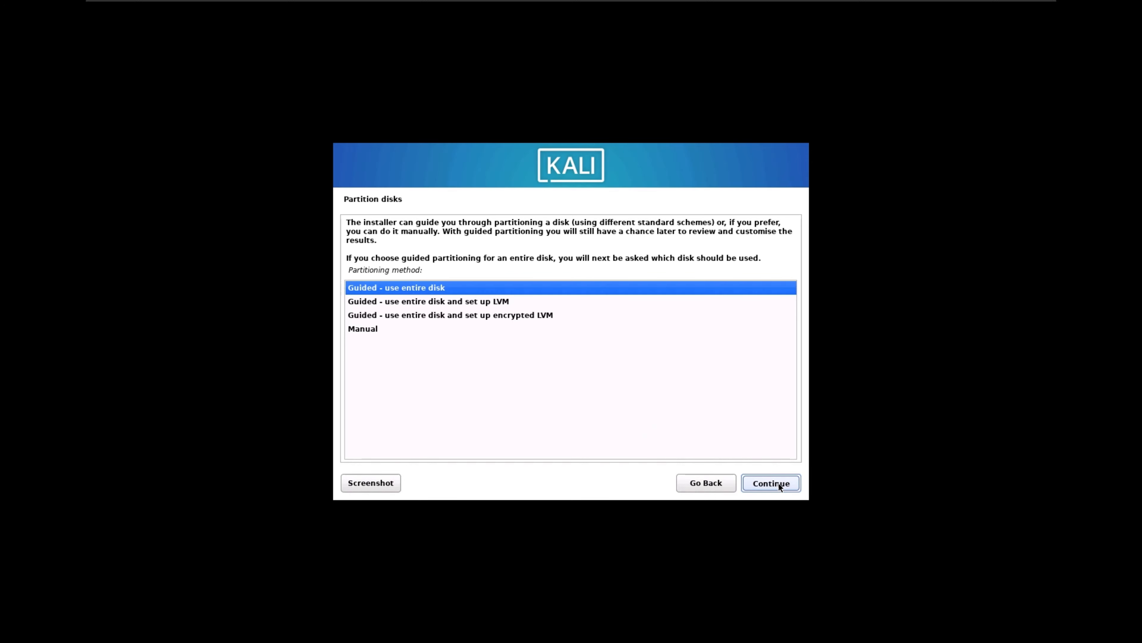
pyautogui.click(779, 483)
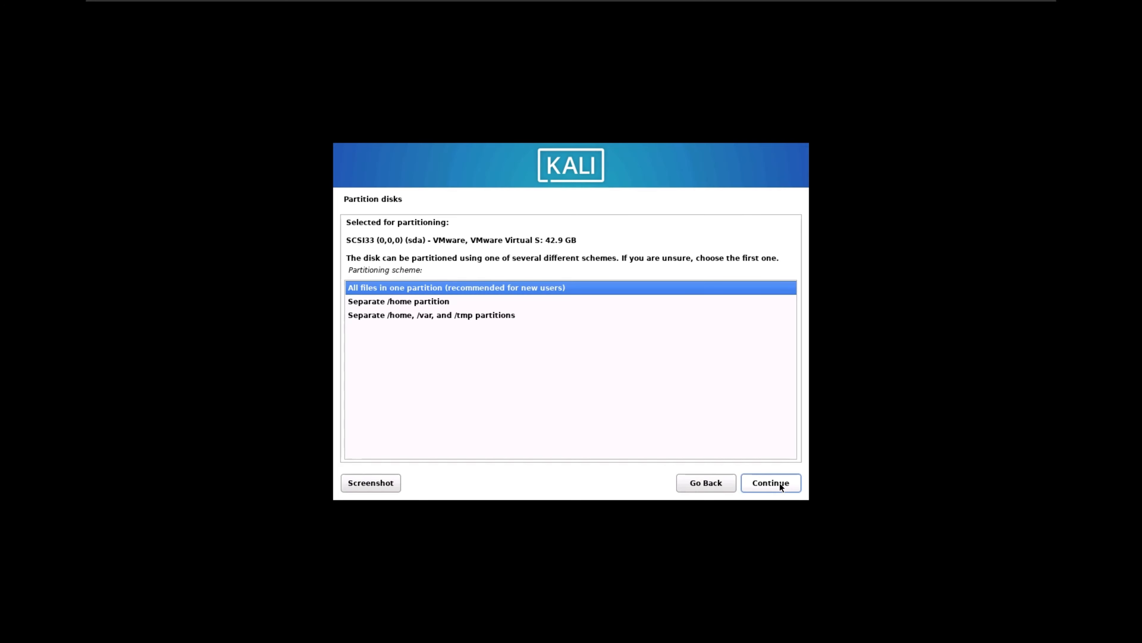
pyautogui.click(779, 483)
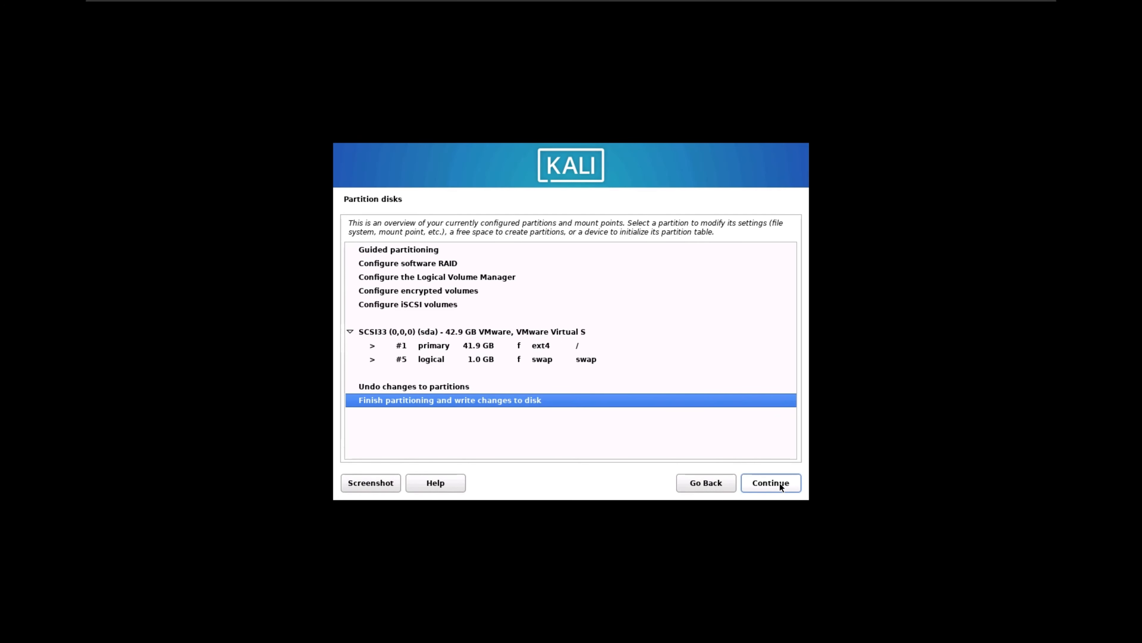
pyautogui.click(779, 482)
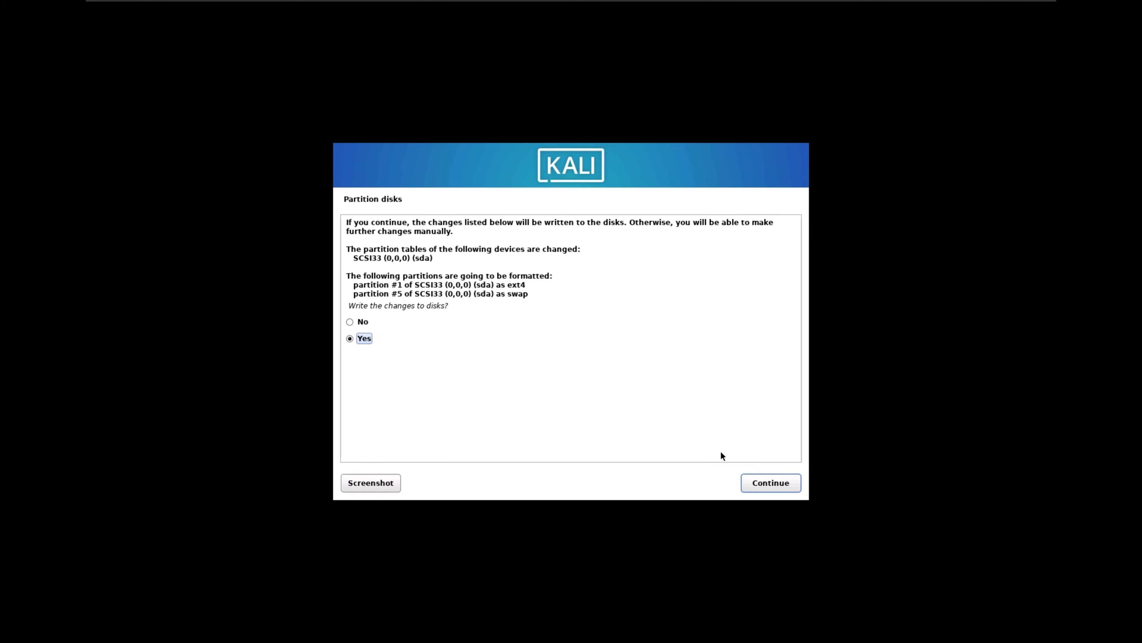
pyautogui.click(782, 484)
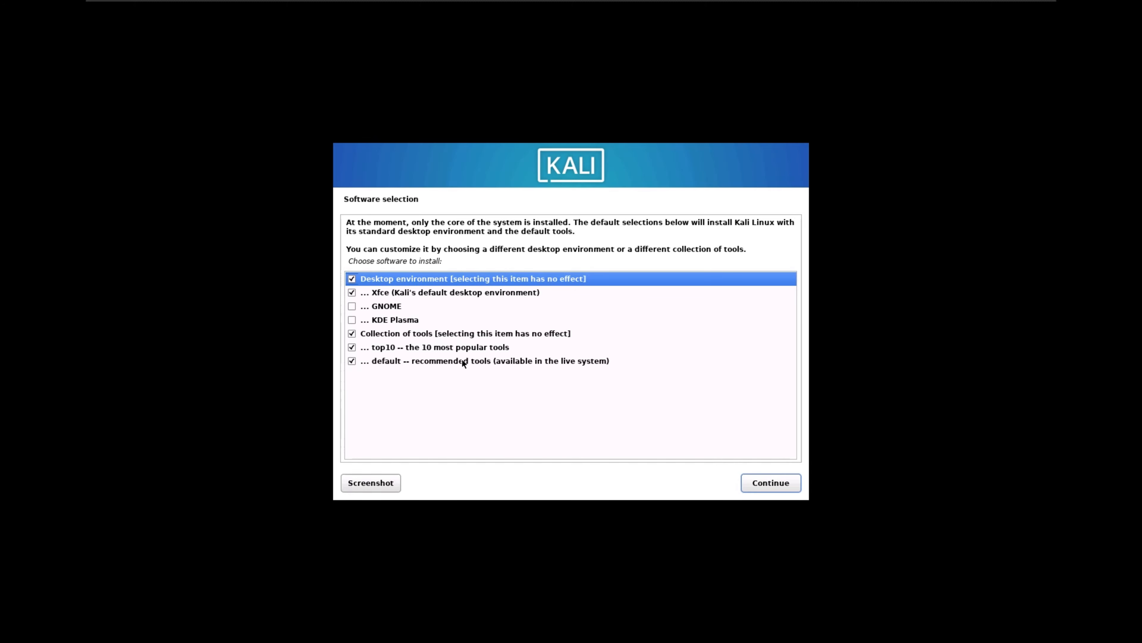
# - Install the default software selection: the Xfce desktop with the top10 and default tool collections
pyautogui.click(790, 485)
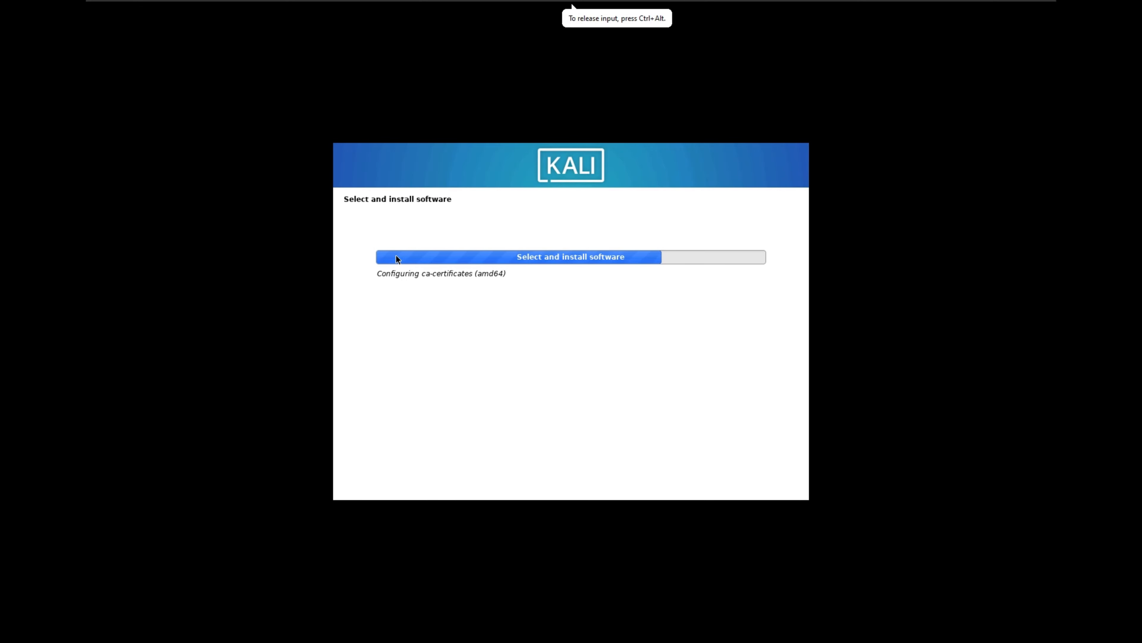
pyautogui.hotkey('ctrl', 'alt')
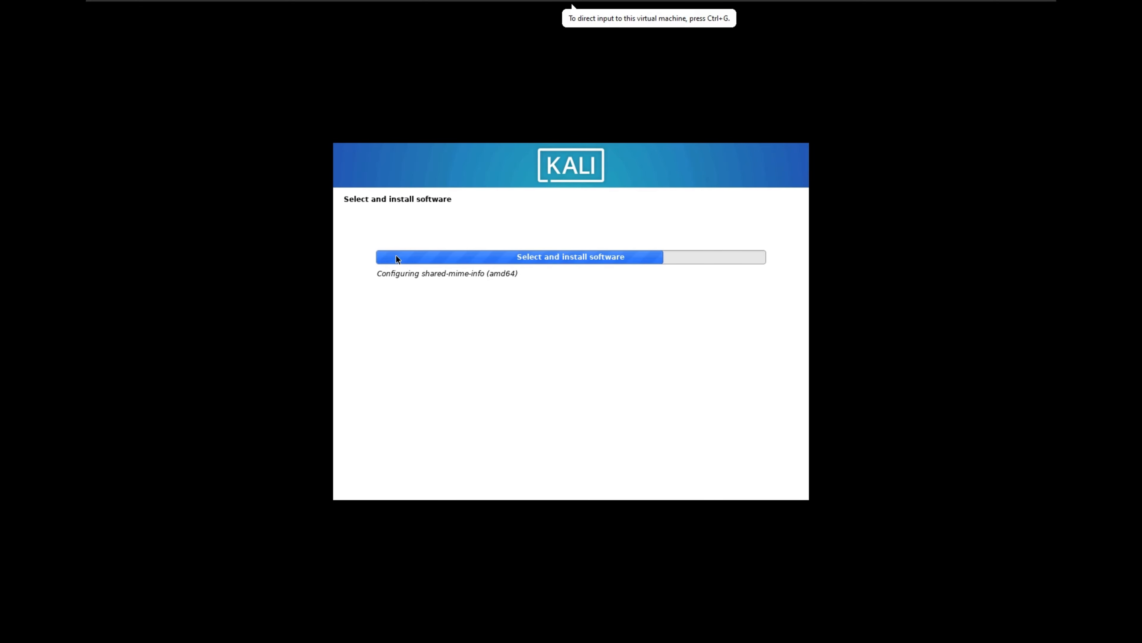
pyautogui.click(395, 255)
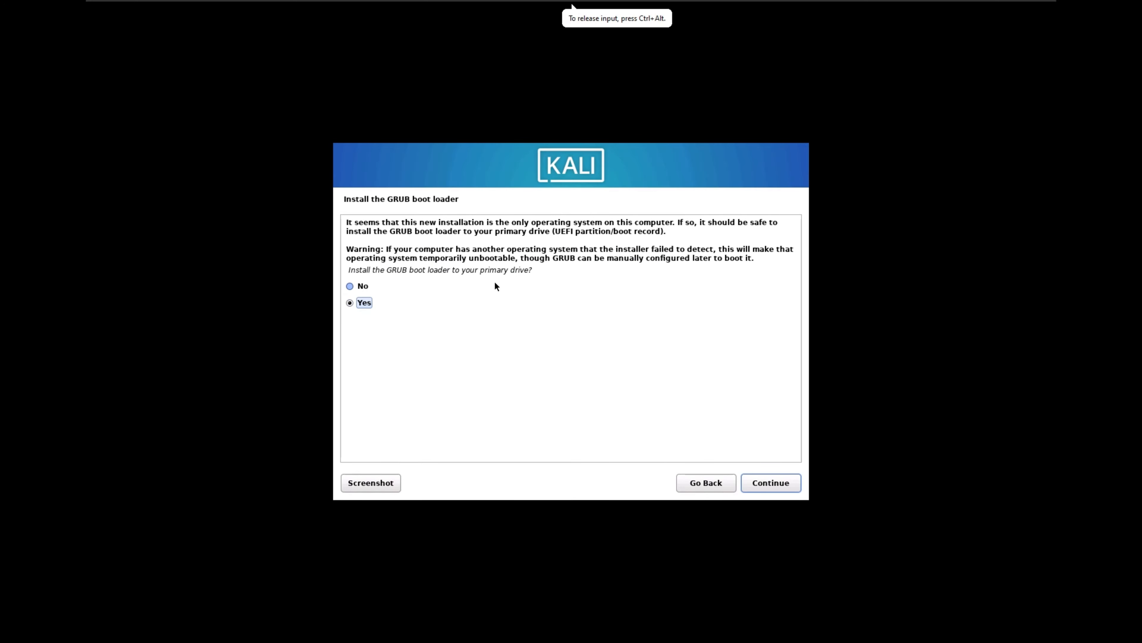
# - Install the GRUB boot loader to the primary drive, using /dev/sda as the device
pyautogui.click(775, 488)
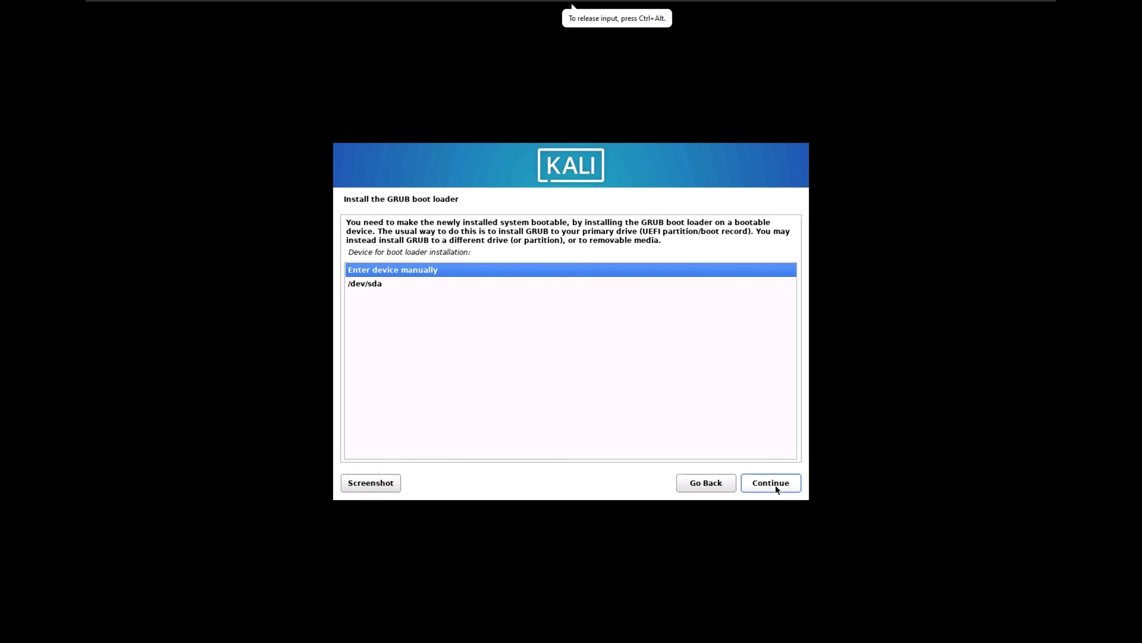
pyautogui.click(378, 285)
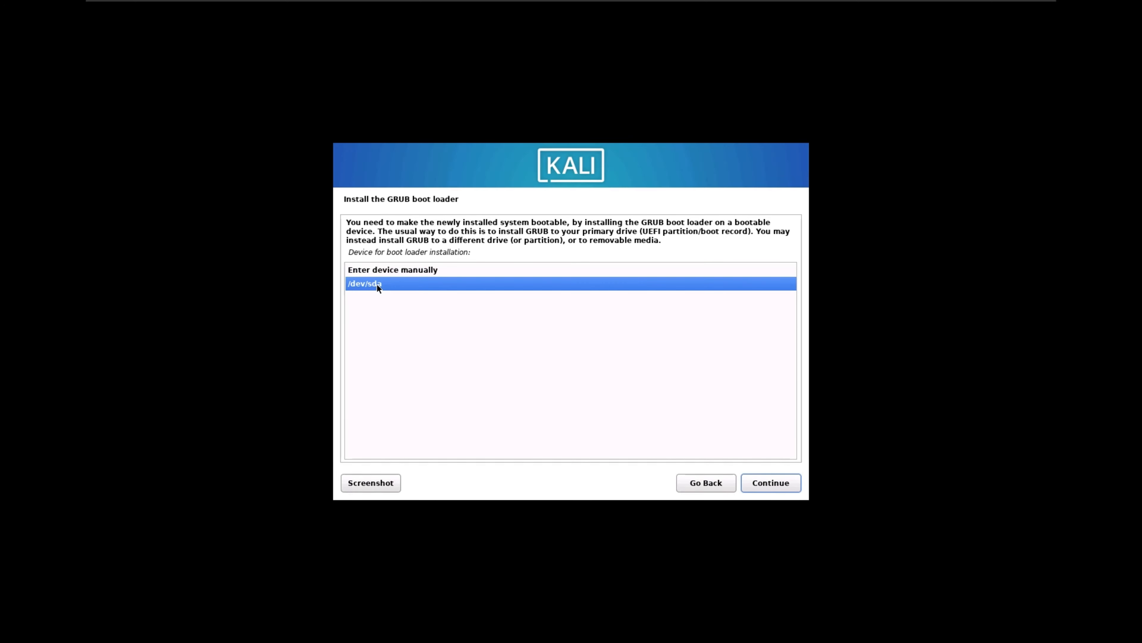
pyautogui.click(782, 487)
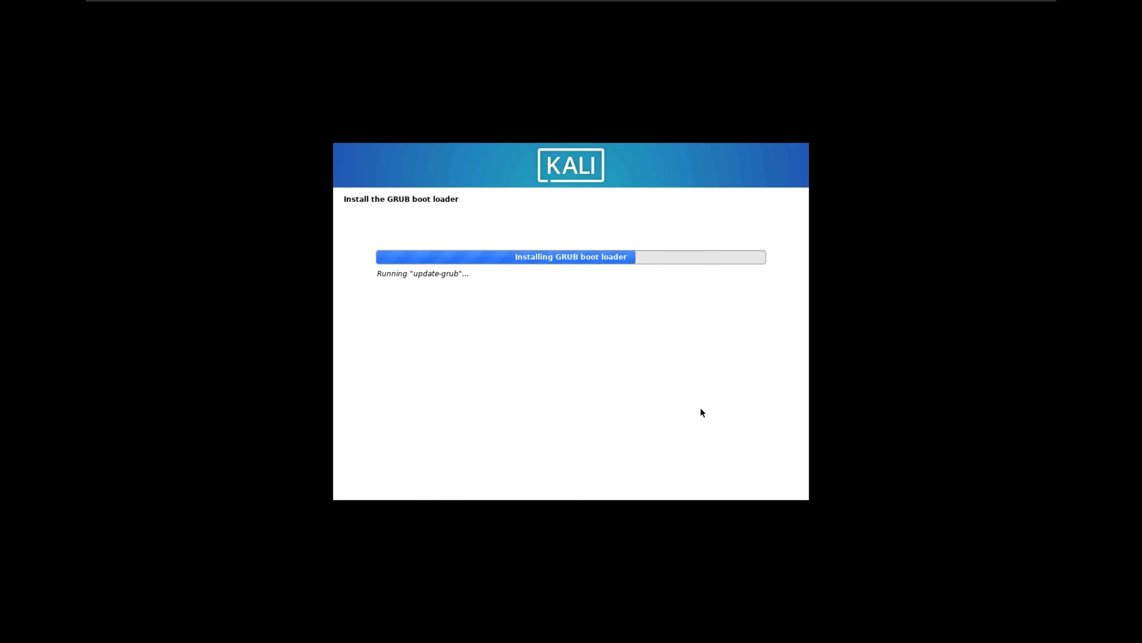